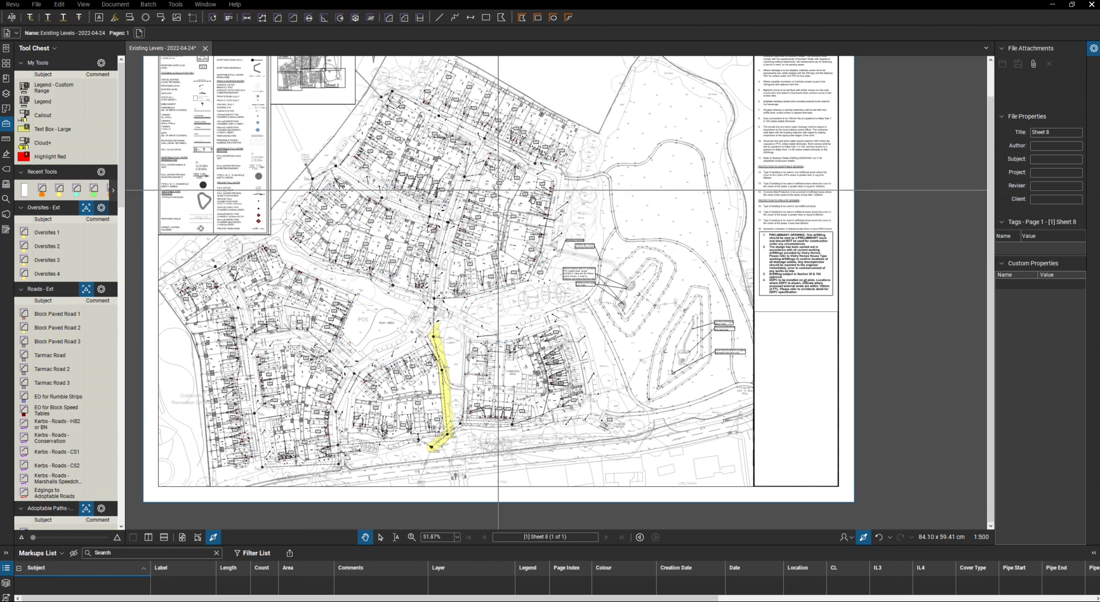
- Visually search Sheet 8 for the cross symbol, sampled near elevation 168.25
{"action": "scroll", "coordinate": [624, 203], "scroll_direction": "up", "scroll_amount": 10}
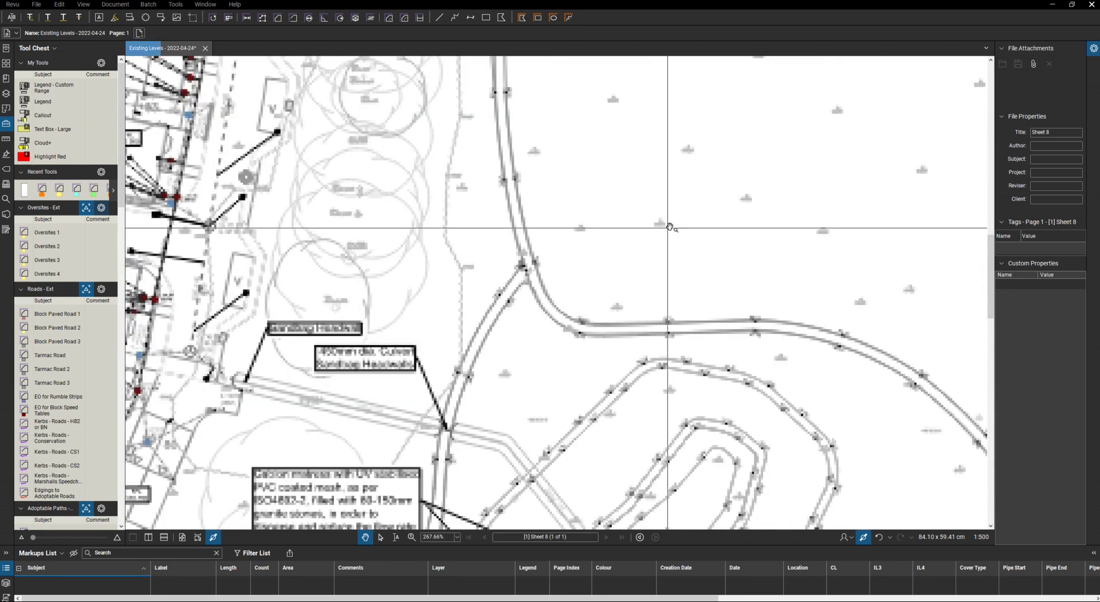
{"action": "scroll", "coordinate": [666, 230], "scroll_direction": "down", "scroll_amount": 3}
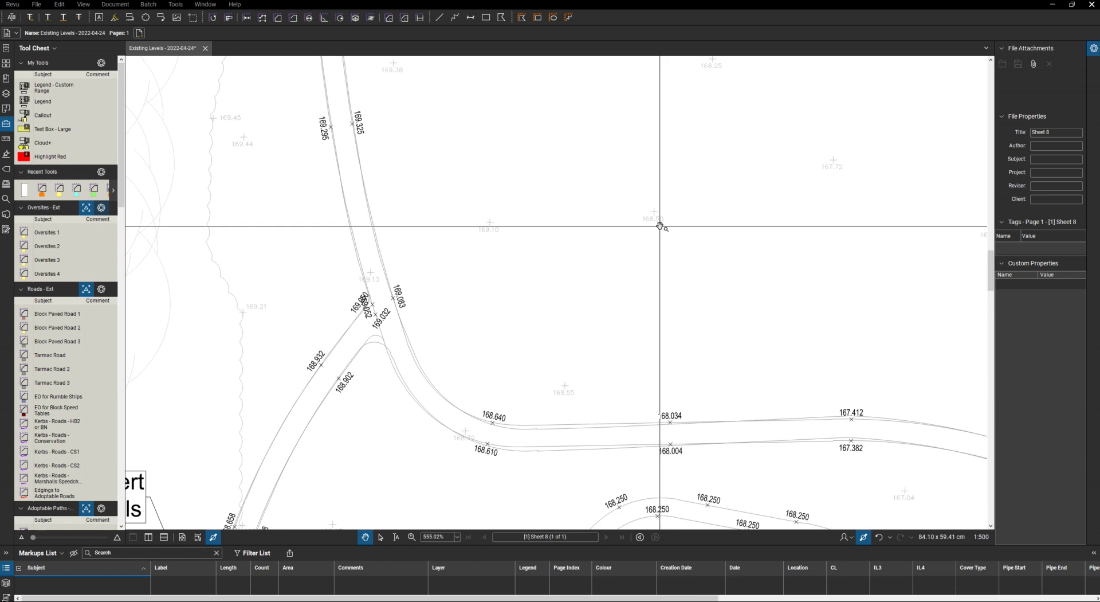
{"action": "scroll", "coordinate": [667, 229], "scroll_direction": "down", "scroll_amount": 2}
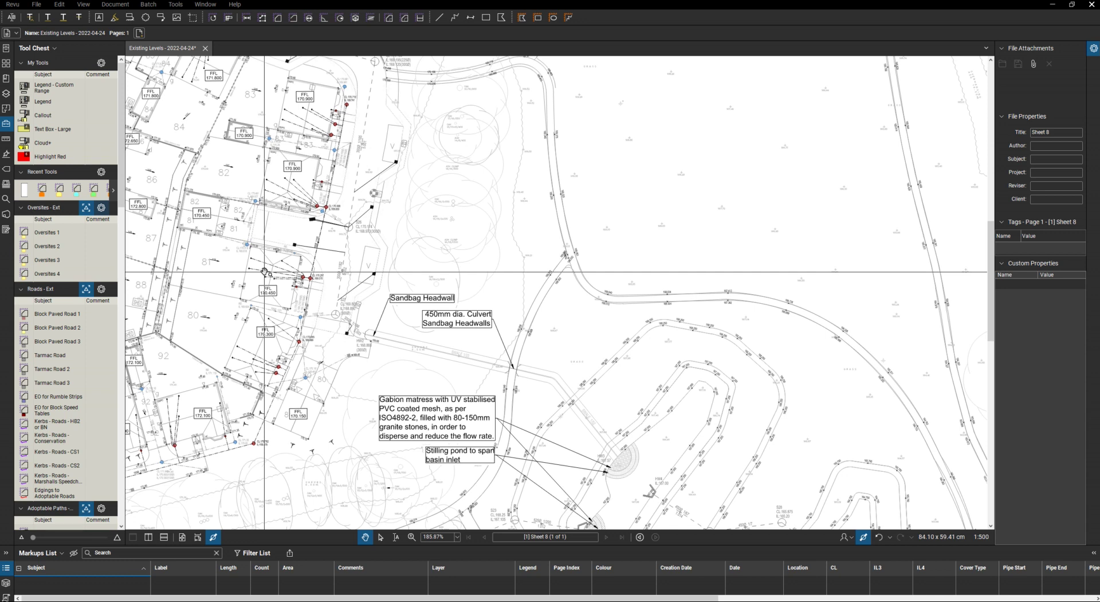
{"action": "left_click", "coordinate": [6, 199]}
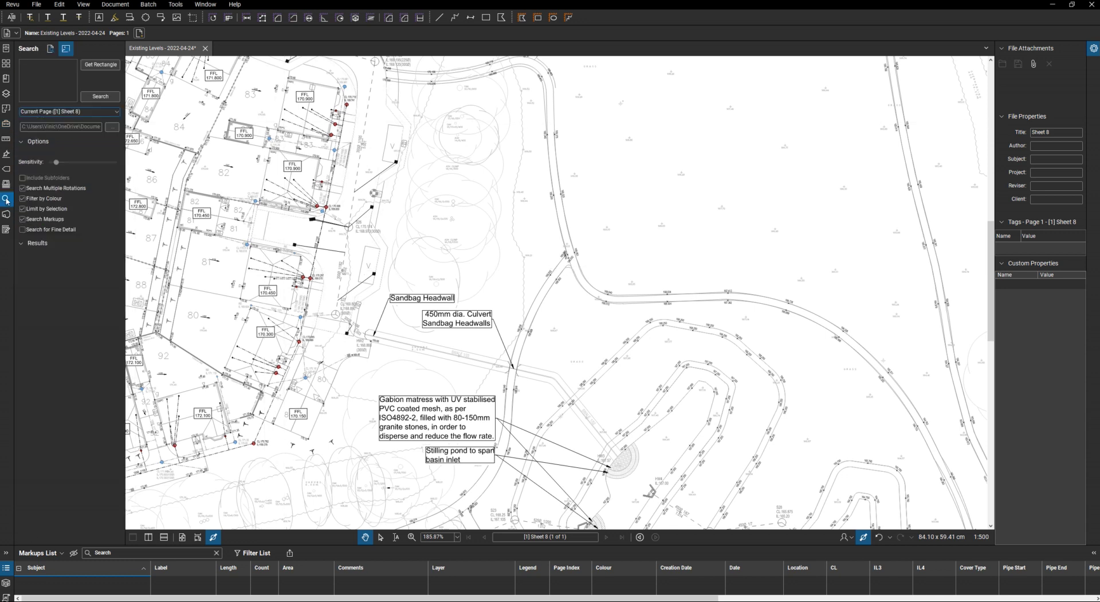
{"action": "left_click", "coordinate": [105, 69]}
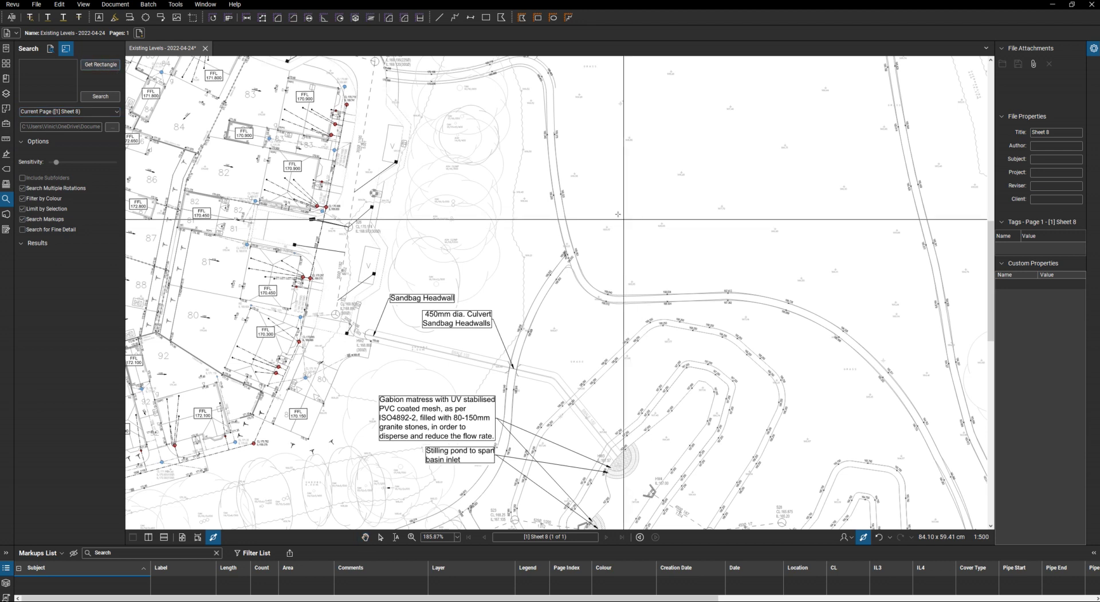
{"action": "scroll", "coordinate": [679, 168], "scroll_direction": "up", "scroll_amount": 5}
{"action": "scroll", "coordinate": [679, 166], "scroll_direction": "up", "scroll_amount": 5}
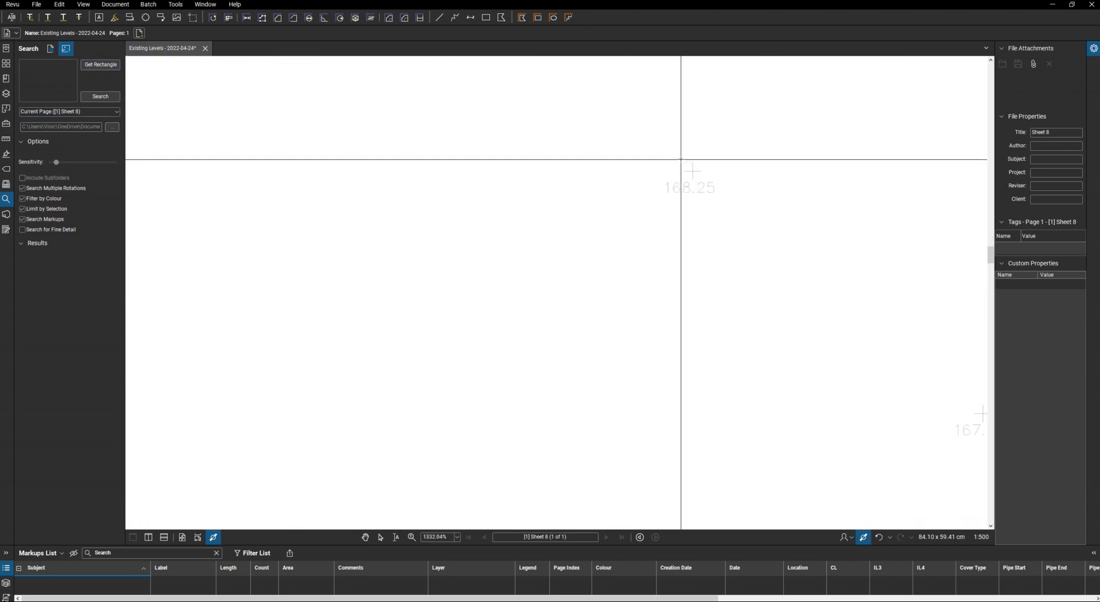
{"action": "left_click_drag", "start_coordinate": [682, 161], "coordinate": [703, 181]}
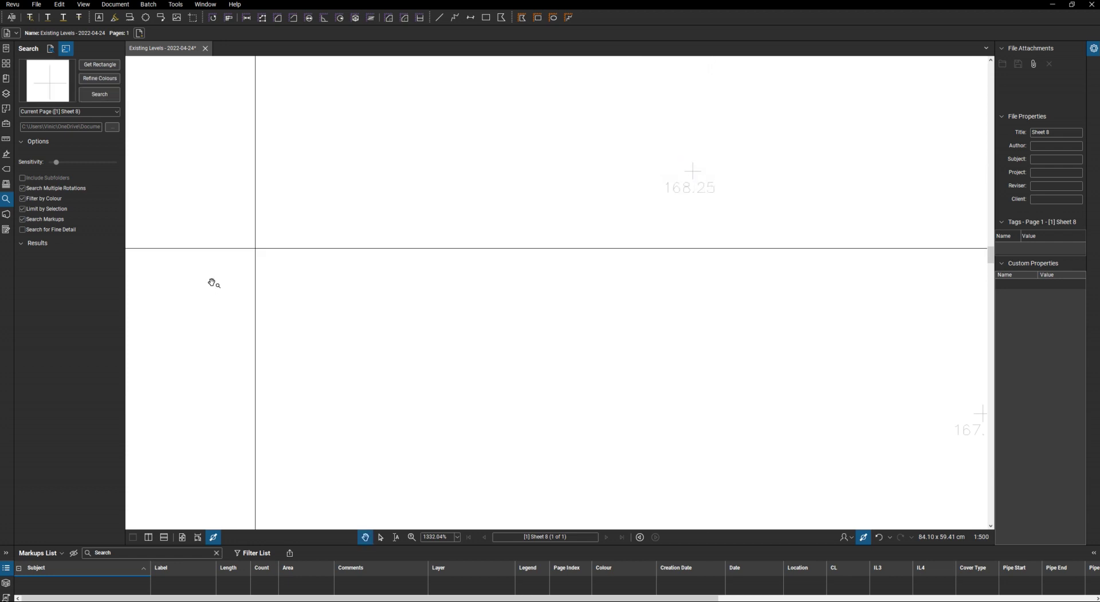
{"action": "left_click", "coordinate": [99, 95]}
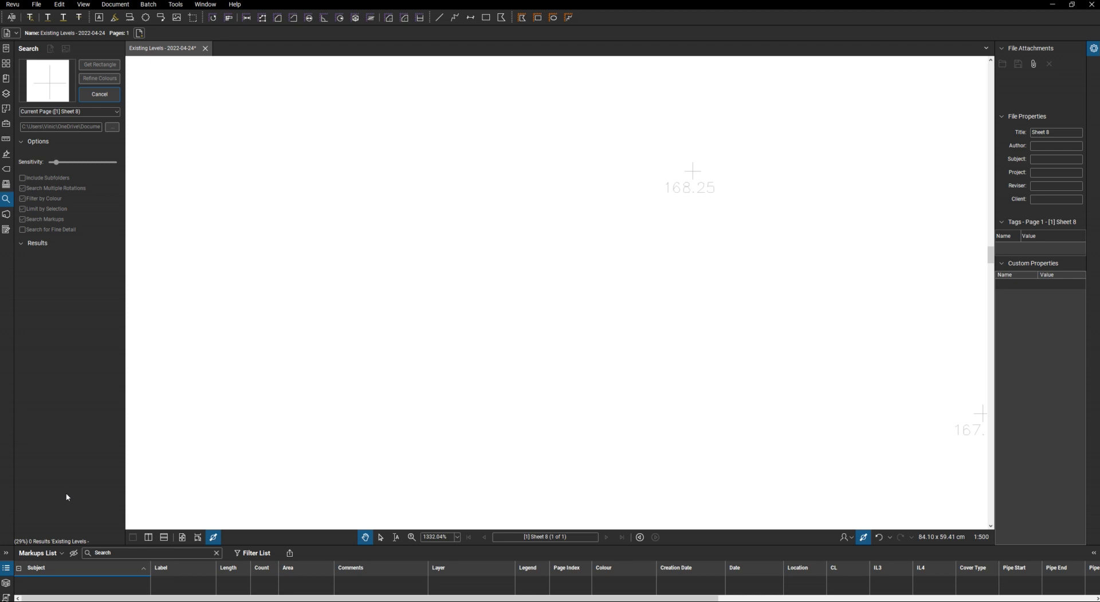
- Zoom out over the whole of Sheet 8 while the search finds 2298 matches
{"action": "scroll", "coordinate": [441, 380], "scroll_direction": "down", "scroll_amount": 12}
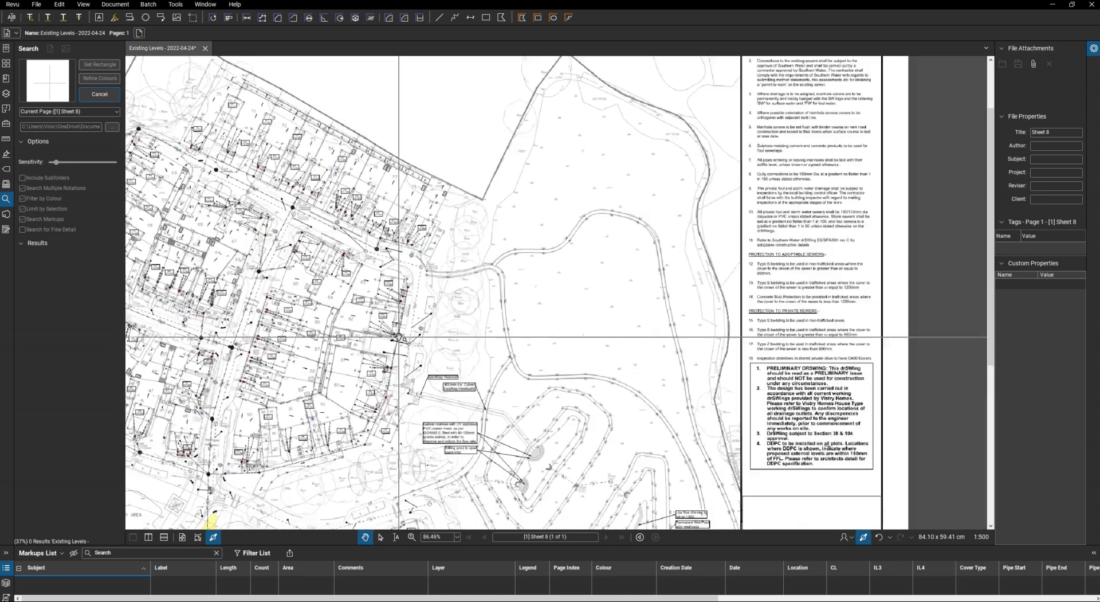
{"action": "scroll", "coordinate": [344, 330], "scroll_direction": "down", "scroll_amount": 3}
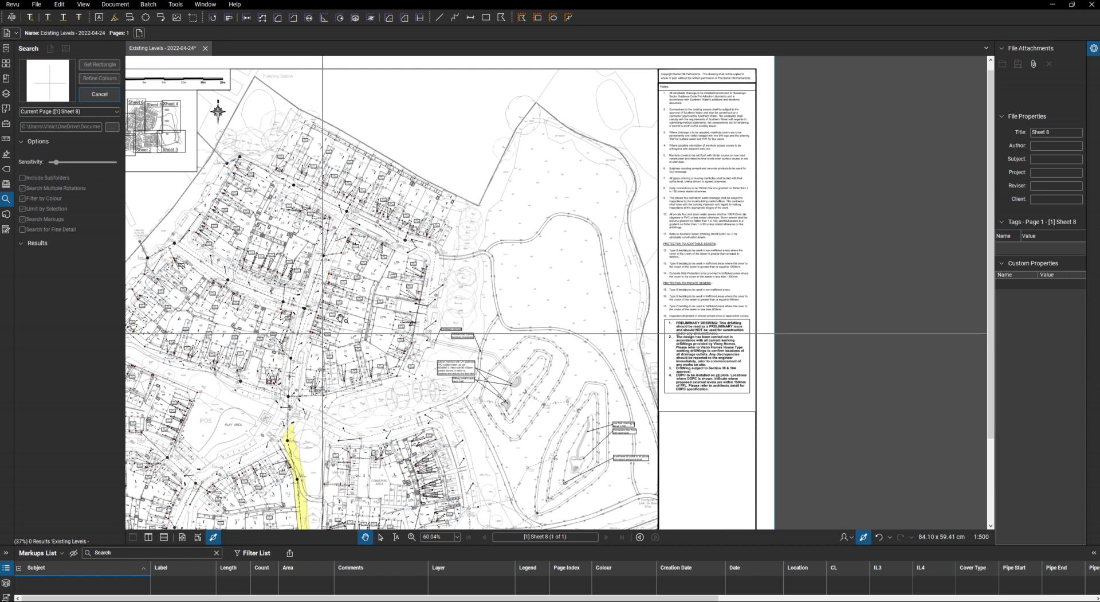
{"action": "scroll", "coordinate": [269, 347], "scroll_direction": "down", "scroll_amount": 2}
{"action": "scroll", "coordinate": [266, 345], "scroll_direction": "up", "scroll_amount": 2}
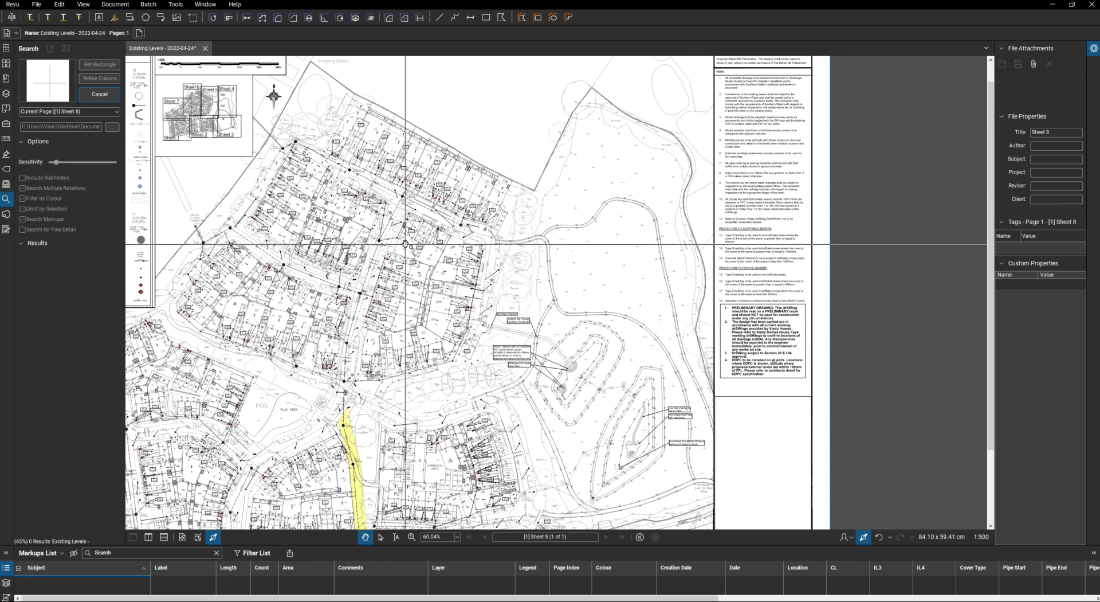
{"action": "scroll", "coordinate": [405, 244], "scroll_direction": "down", "scroll_amount": 1}
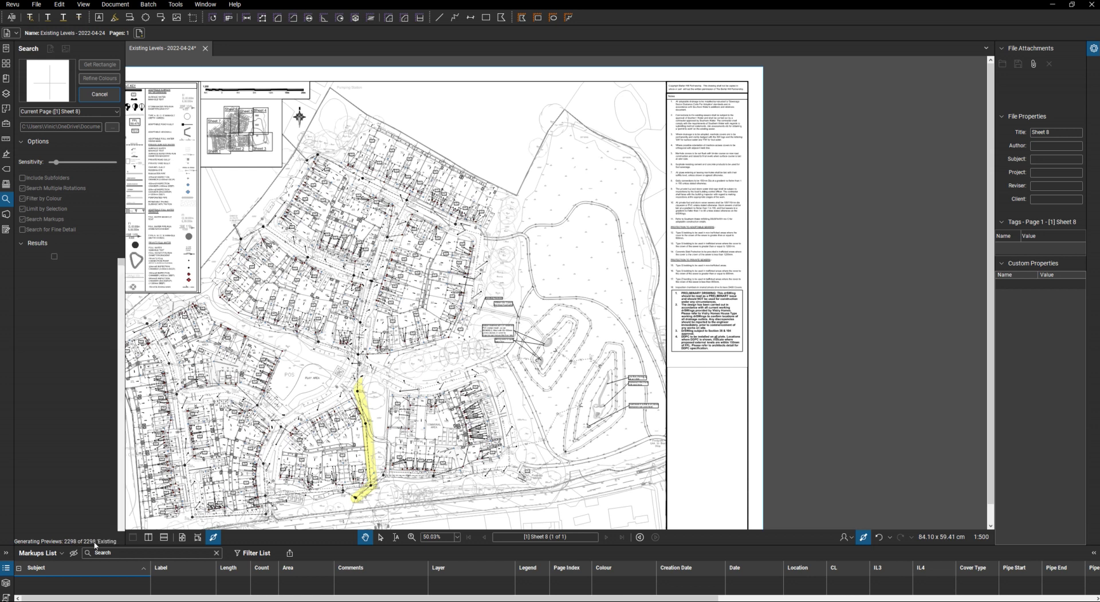
- Check all 2298 results and bring up the Apply Count Measurement to Checked symbol choices
{"action": "left_click", "coordinate": [54, 256]}
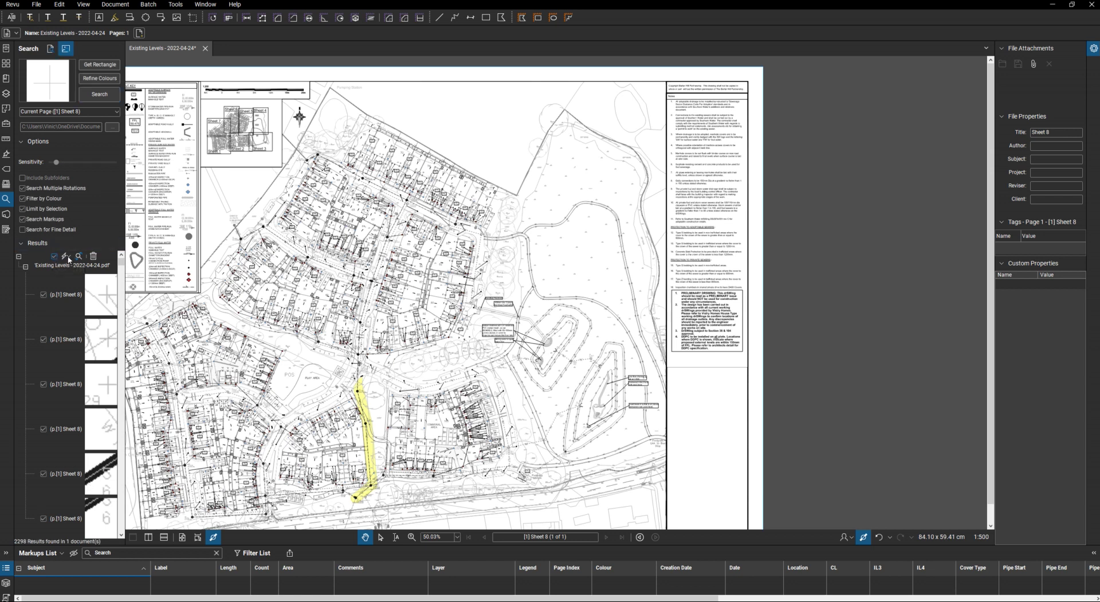
{"action": "left_click", "coordinate": [66, 257]}
{"action": "mouse_move", "coordinate": [94, 289]}
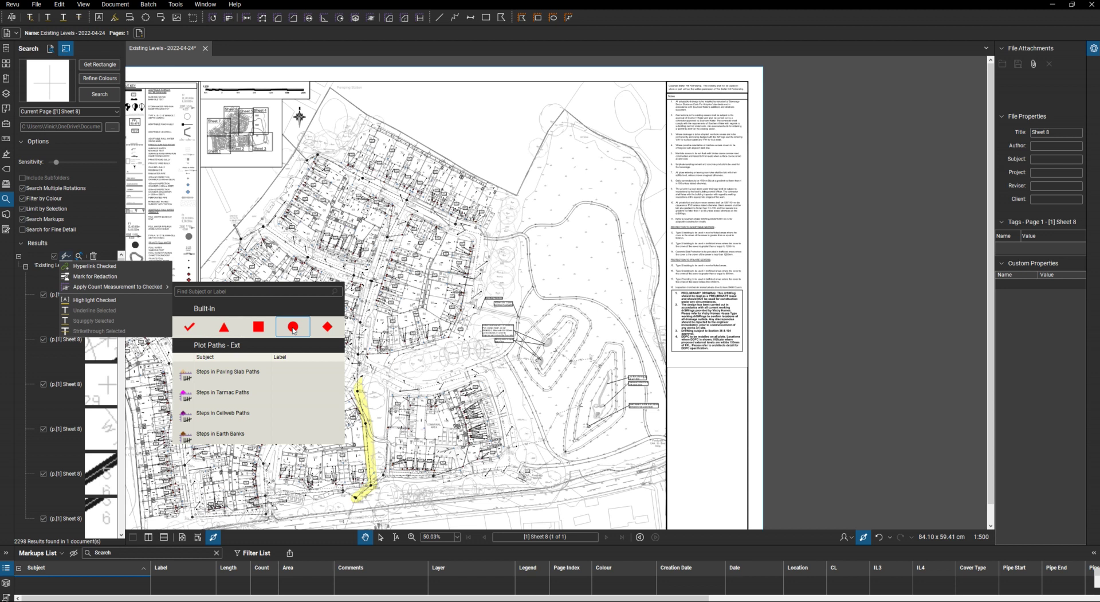
- Apply the built-in red circle count symbol to all checked results and zoom in to inspect
{"action": "left_click", "coordinate": [293, 327]}
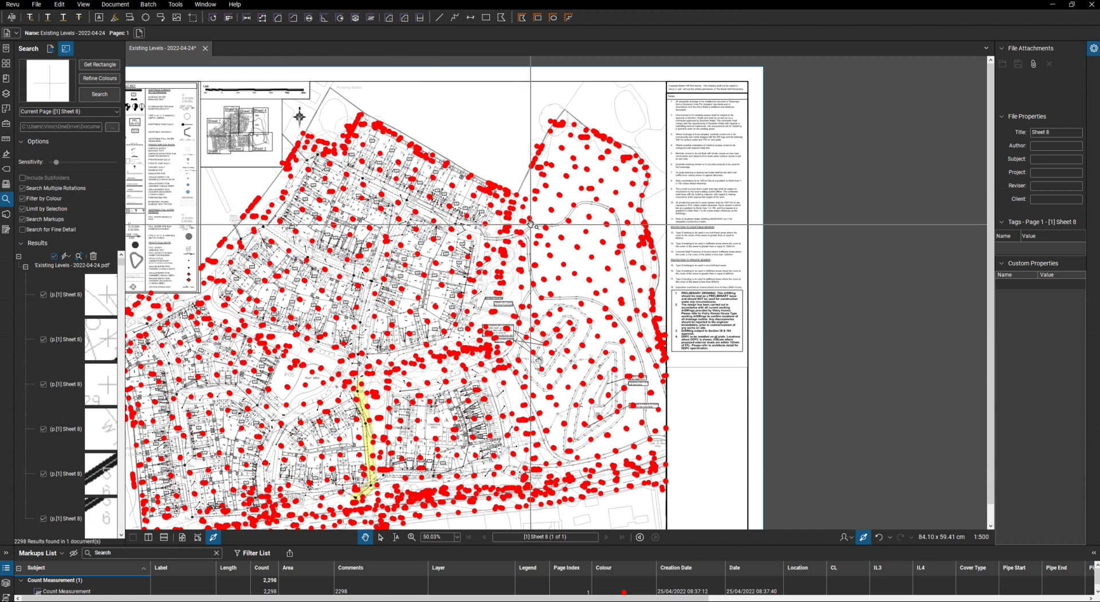
{"action": "scroll", "coordinate": [542, 210], "scroll_direction": "up", "scroll_amount": 6}
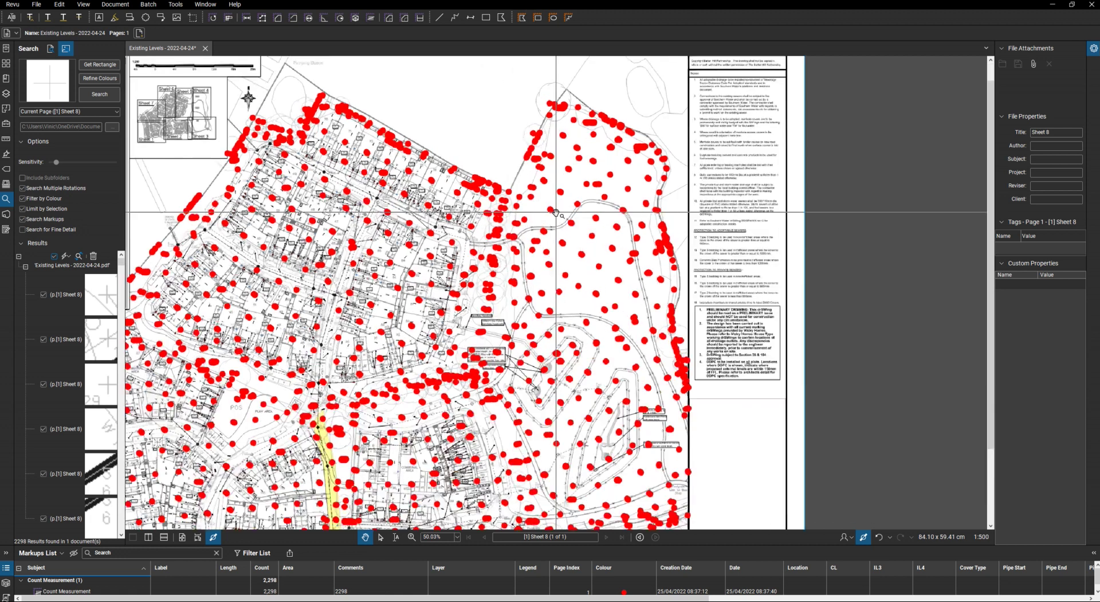
{"action": "scroll", "coordinate": [546, 212], "scroll_direction": "up", "scroll_amount": 1}
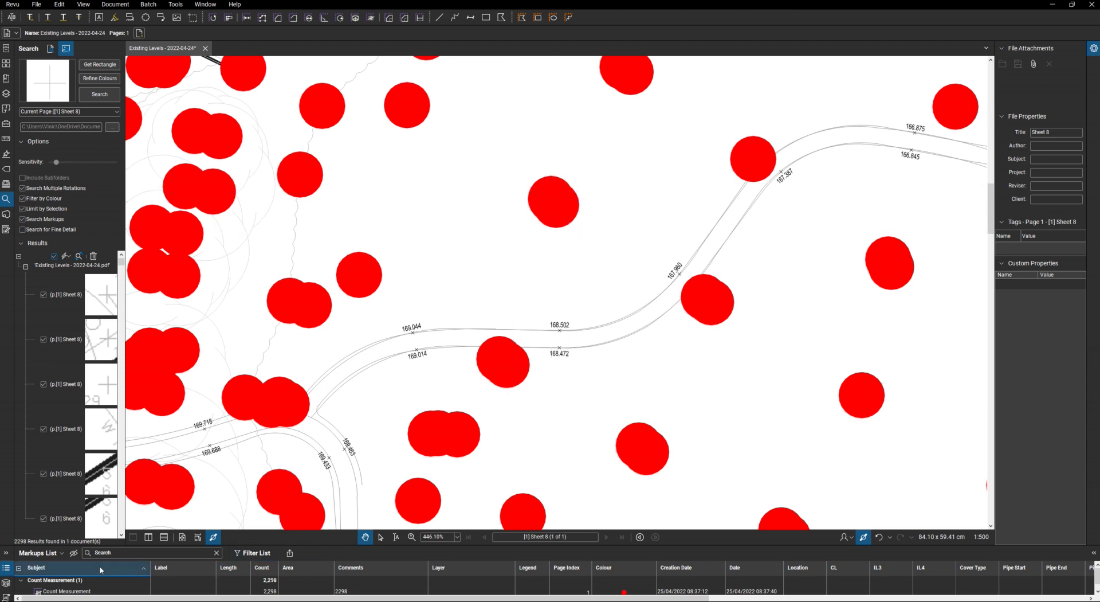
- Change the count markers' scale from 30 to 20 in the properties toolbar
{"action": "double_click", "coordinate": [67, 591]}
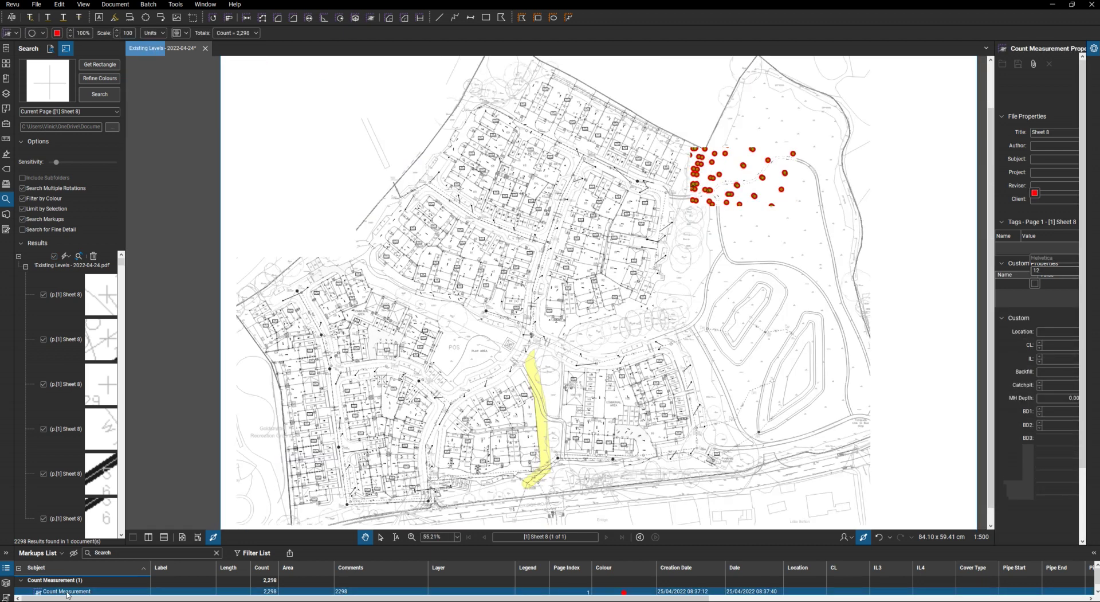
{"action": "left_click", "coordinate": [135, 34]}
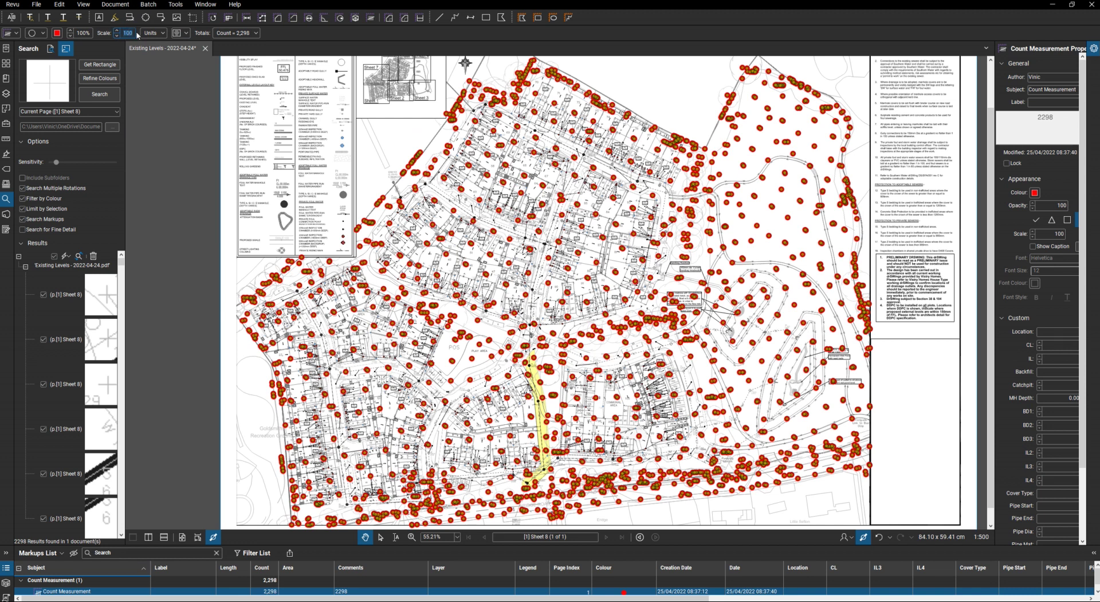
{"action": "type", "text": "30"}
{"action": "scroll", "coordinate": [786, 217], "scroll_direction": "up", "scroll_amount": 2}
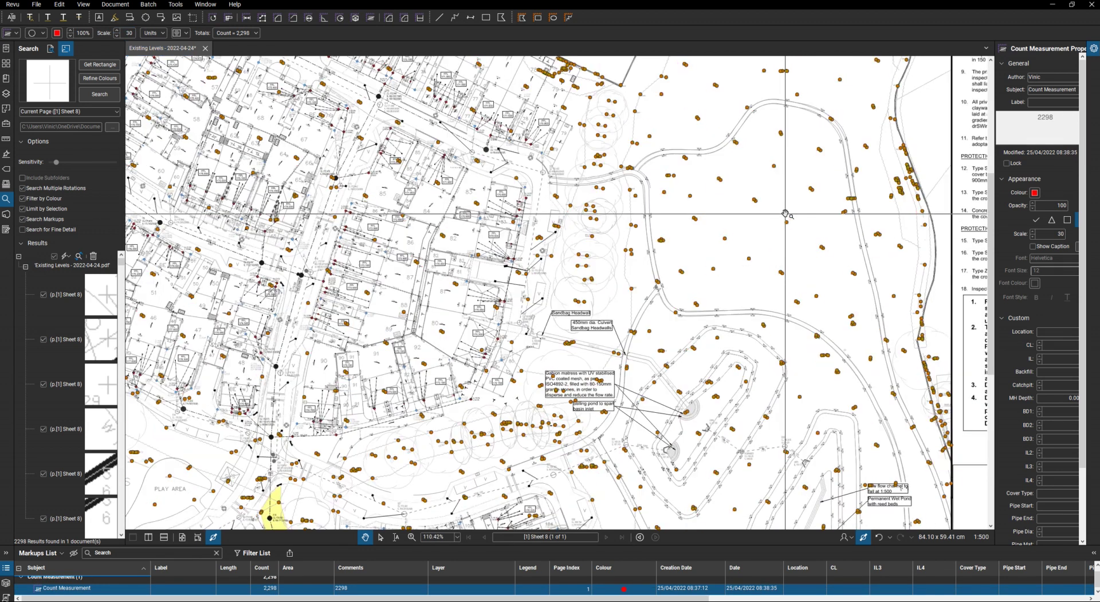
{"action": "scroll", "coordinate": [786, 213], "scroll_direction": "up", "scroll_amount": 6}
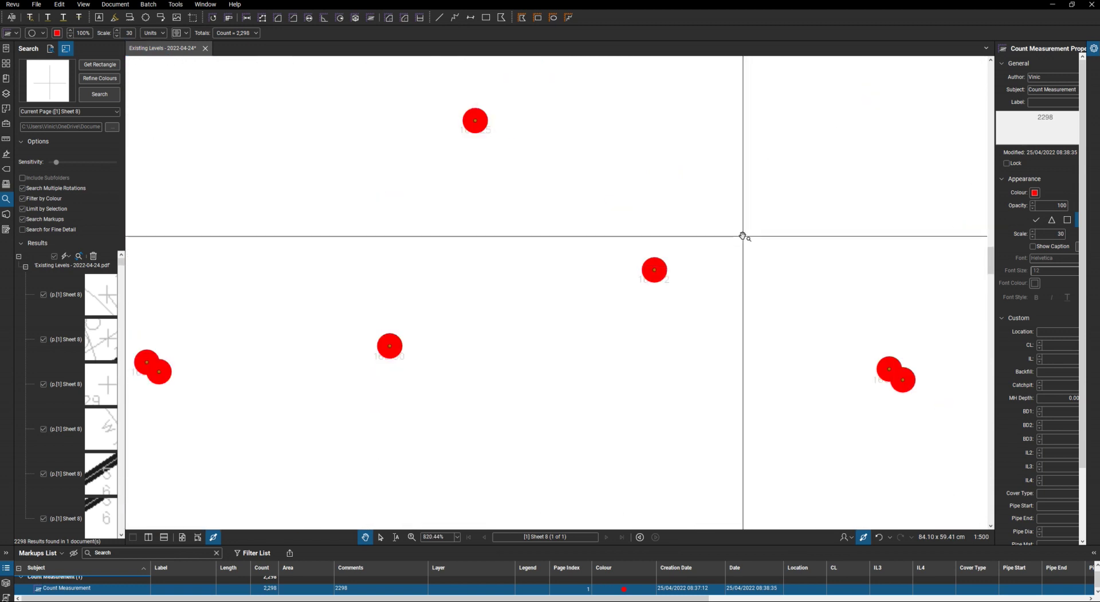
{"action": "scroll", "coordinate": [742, 235], "scroll_direction": "down", "scroll_amount": 3}
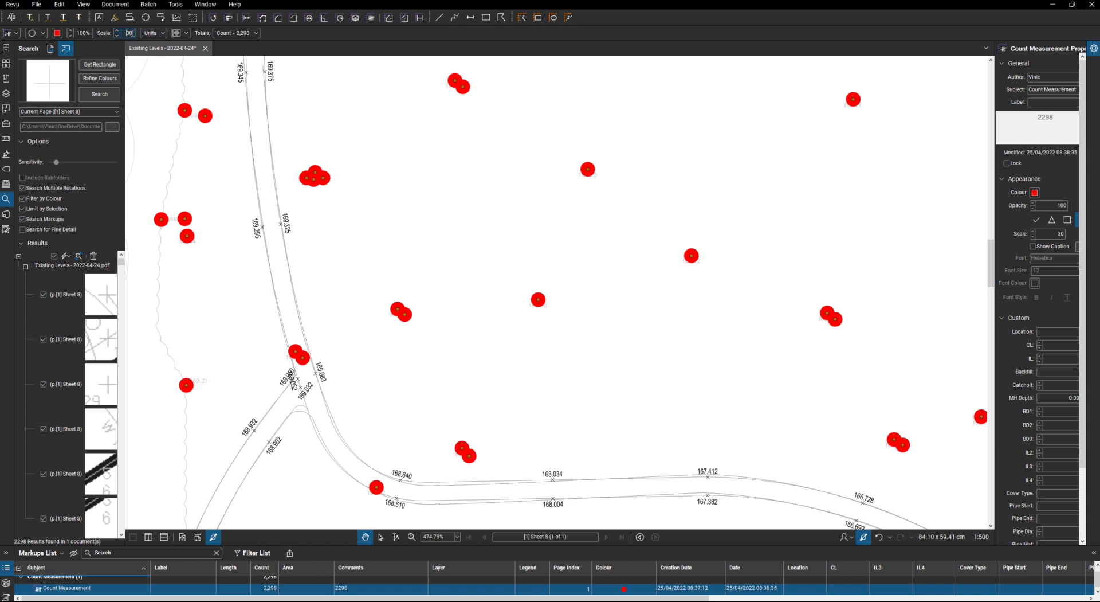
{"action": "left_click", "coordinate": [130, 33]}
{"action": "type", "text": "20"}
- Apply the scale of 20 and set the count markers' opacity to 75
{"action": "key", "text": "Return"}
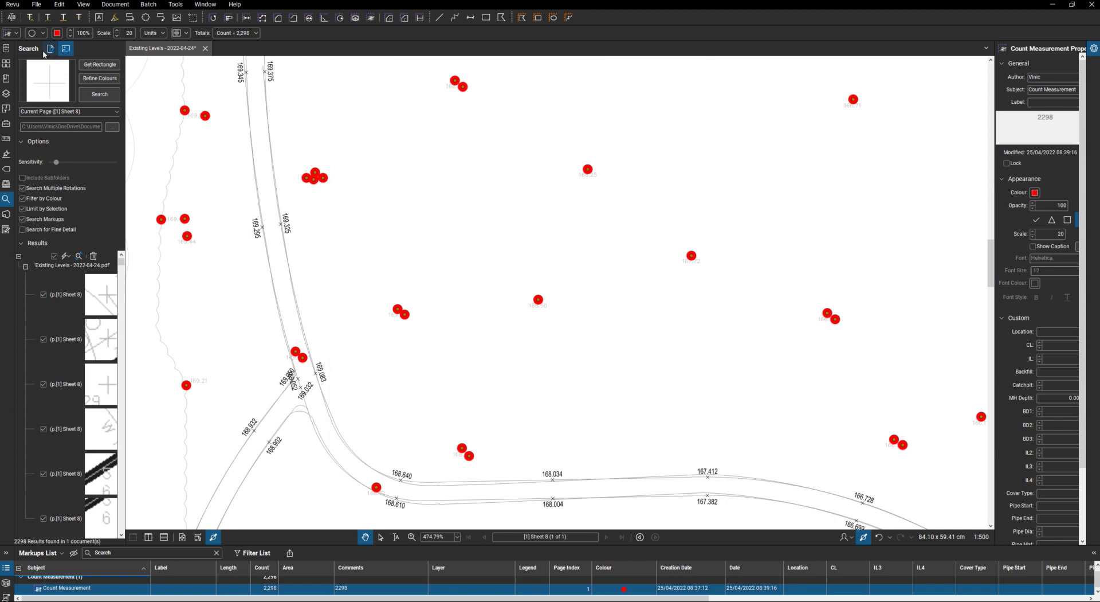
{"action": "left_click", "coordinate": [79, 33]}
{"action": "type", "text": "75"}
{"action": "scroll", "coordinate": [682, 257], "scroll_direction": "down", "scroll_amount": 5}
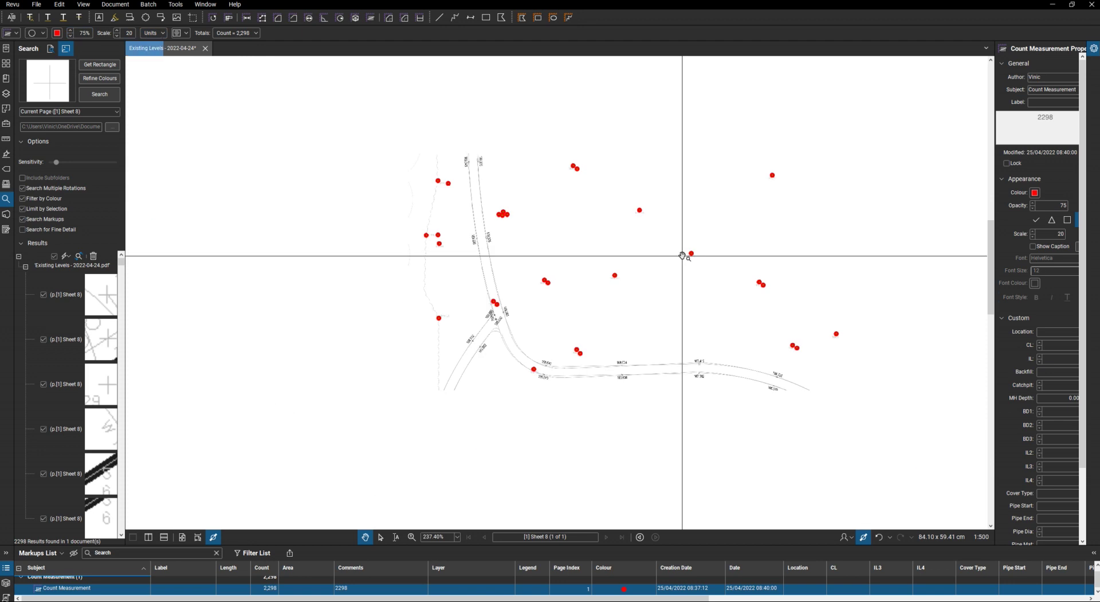
{"action": "scroll", "coordinate": [685, 253], "scroll_direction": "up", "scroll_amount": 3}
{"action": "scroll", "coordinate": [691, 255], "scroll_direction": "up", "scroll_amount": 5}
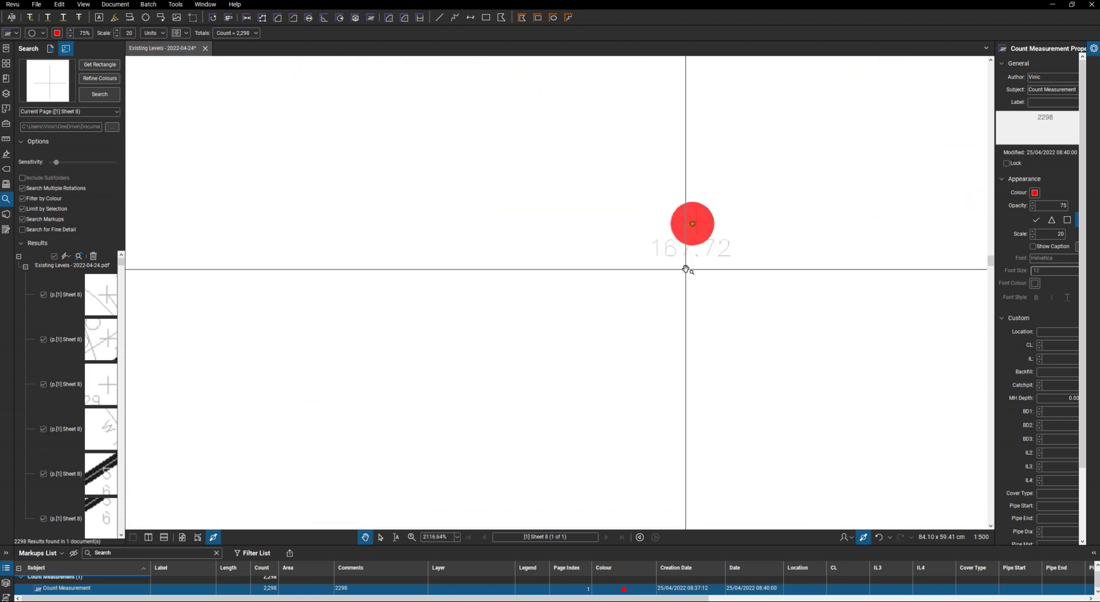
{"action": "scroll", "coordinate": [688, 260], "scroll_direction": "up", "scroll_amount": 2}
{"action": "scroll", "coordinate": [708, 247], "scroll_direction": "down", "scroll_amount": 7}
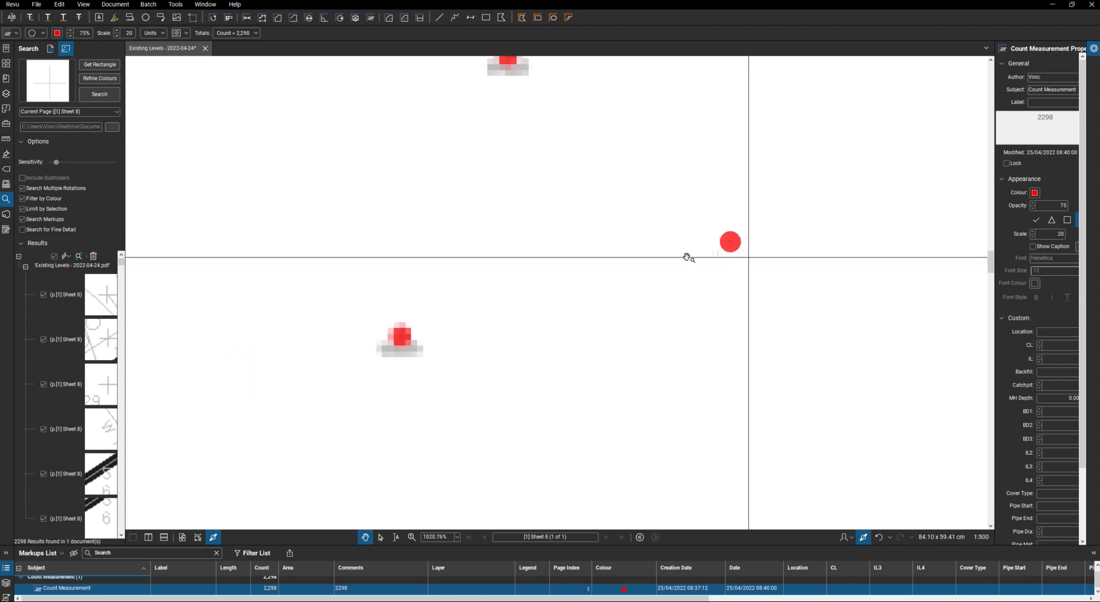
{"action": "scroll", "coordinate": [604, 251], "scroll_direction": "down", "scroll_amount": 3}
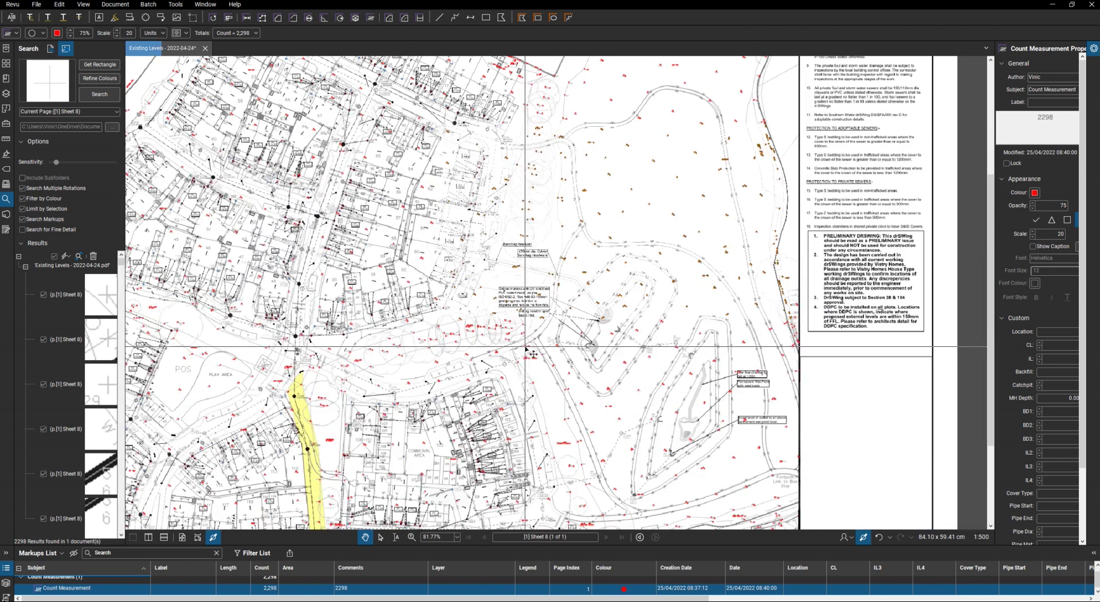
{"action": "scroll", "coordinate": [724, 305], "scroll_direction": "up", "scroll_amount": 2}
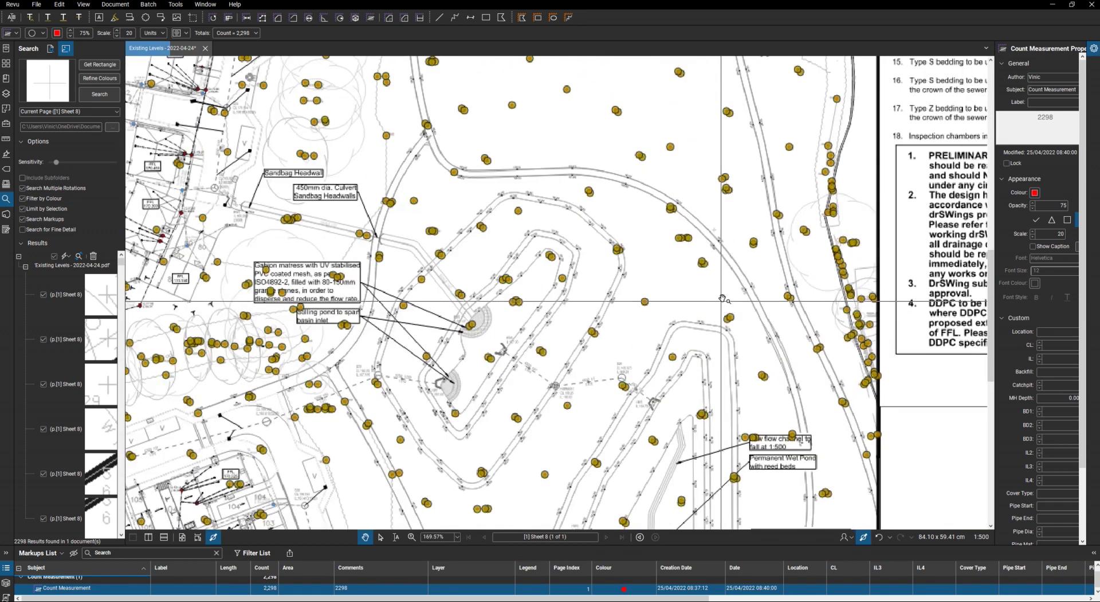
{"action": "scroll", "coordinate": [724, 305], "scroll_direction": "up", "scroll_amount": 2}
{"action": "scroll", "coordinate": [651, 317], "scroll_direction": "up", "scroll_amount": 3}
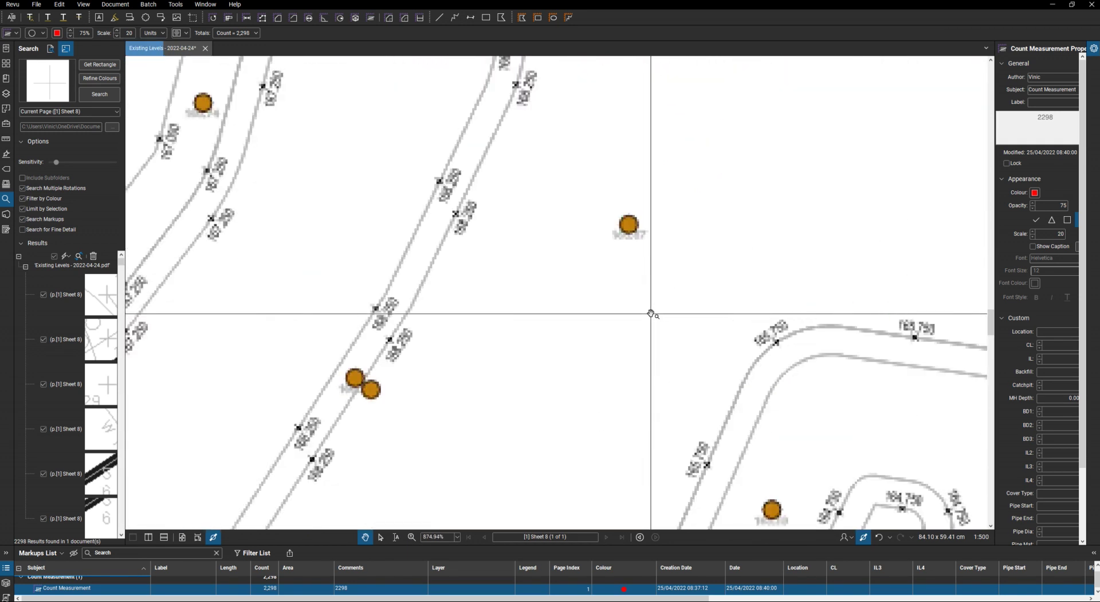
{"action": "scroll", "coordinate": [651, 314], "scroll_direction": "down", "scroll_amount": 1}
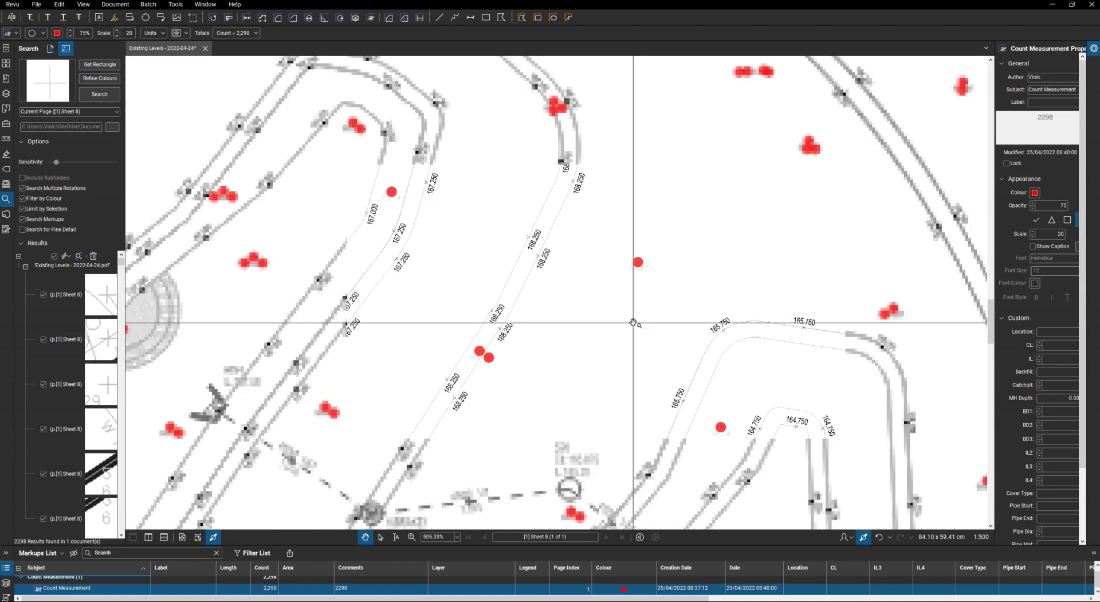
{"action": "scroll", "coordinate": [556, 235], "scroll_direction": "down", "scroll_amount": 1}
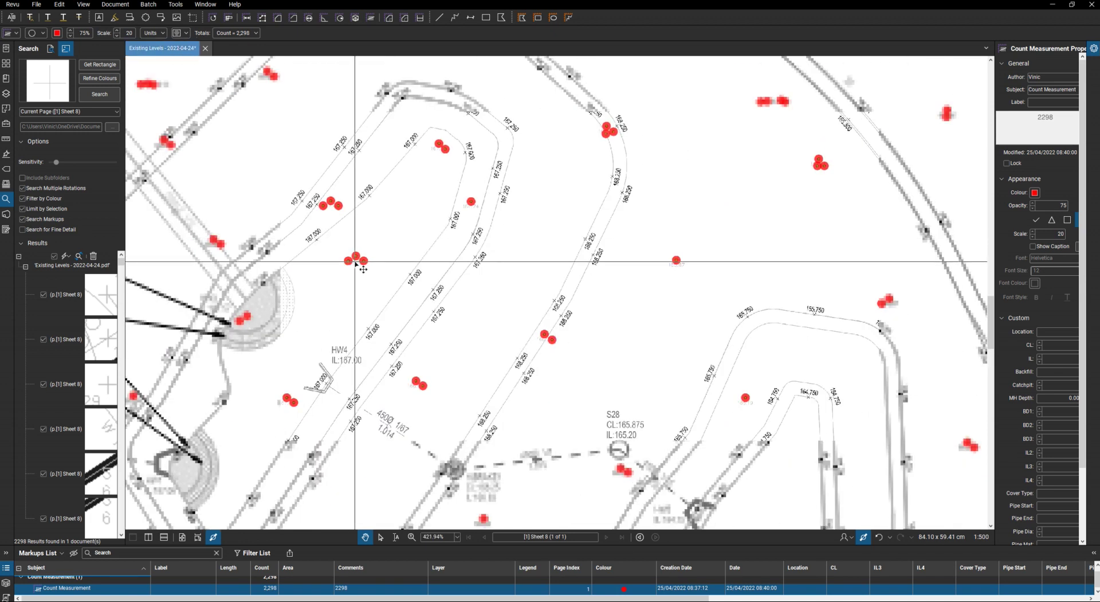
{"action": "scroll", "coordinate": [356, 258], "scroll_direction": "up", "scroll_amount": 2}
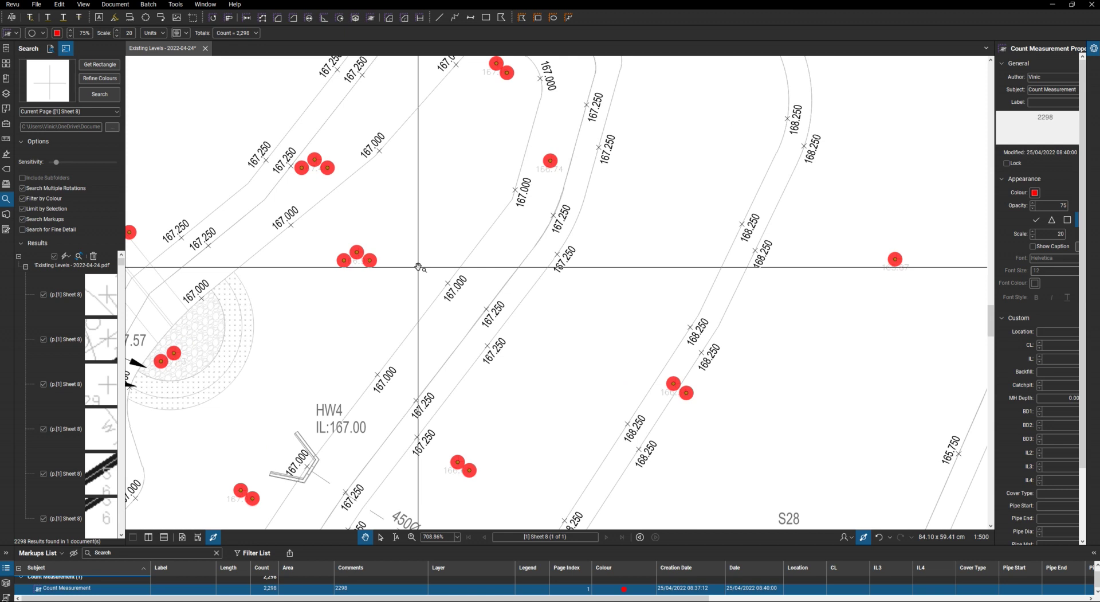
{"action": "scroll", "coordinate": [629, 307], "scroll_direction": "down", "scroll_amount": 3}
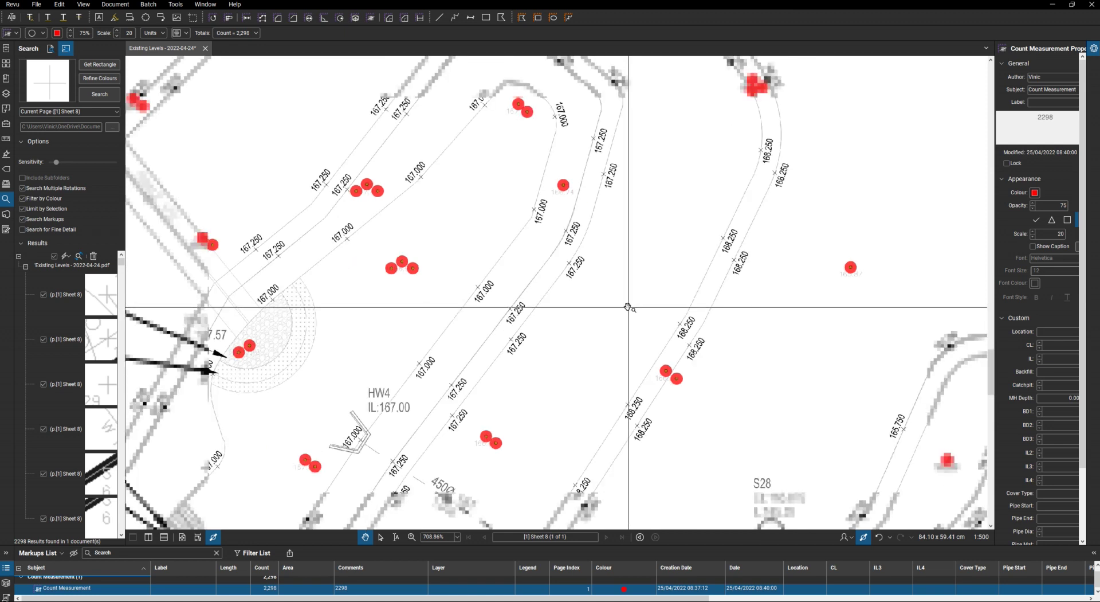
{"action": "scroll", "coordinate": [599, 314], "scroll_direction": "down", "scroll_amount": 2}
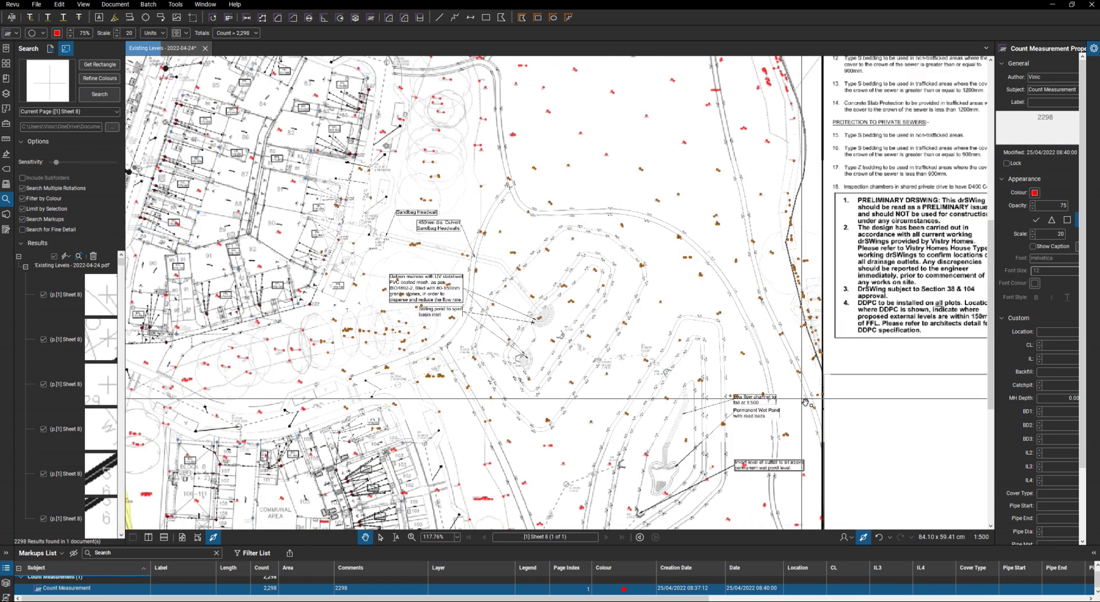
{"action": "scroll", "coordinate": [653, 384], "scroll_direction": "up", "scroll_amount": 5}
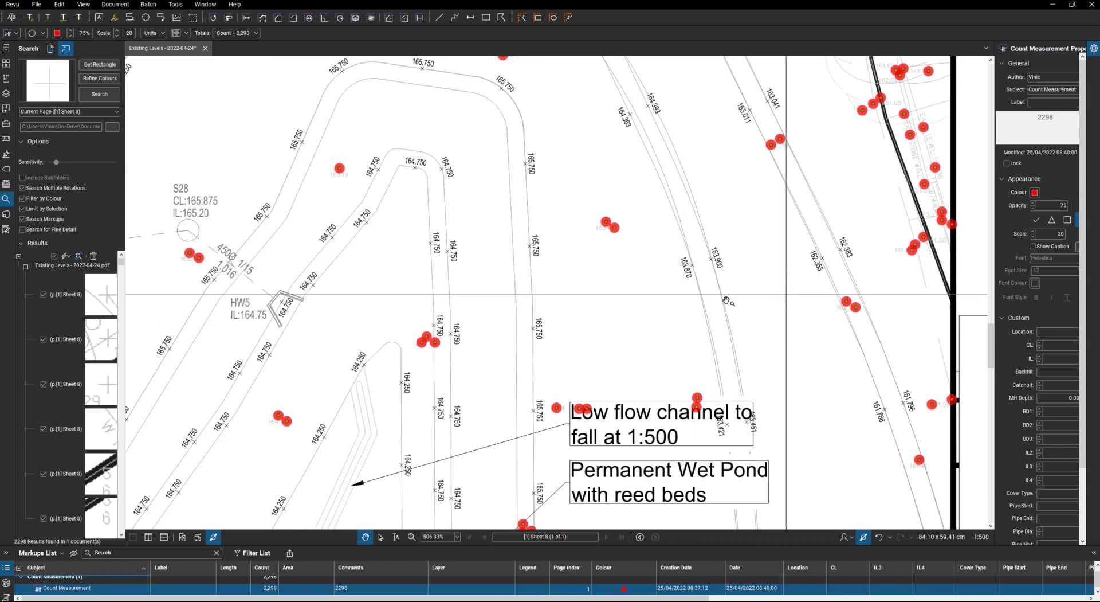
{"action": "scroll", "coordinate": [688, 281], "scroll_direction": "down", "scroll_amount": 3}
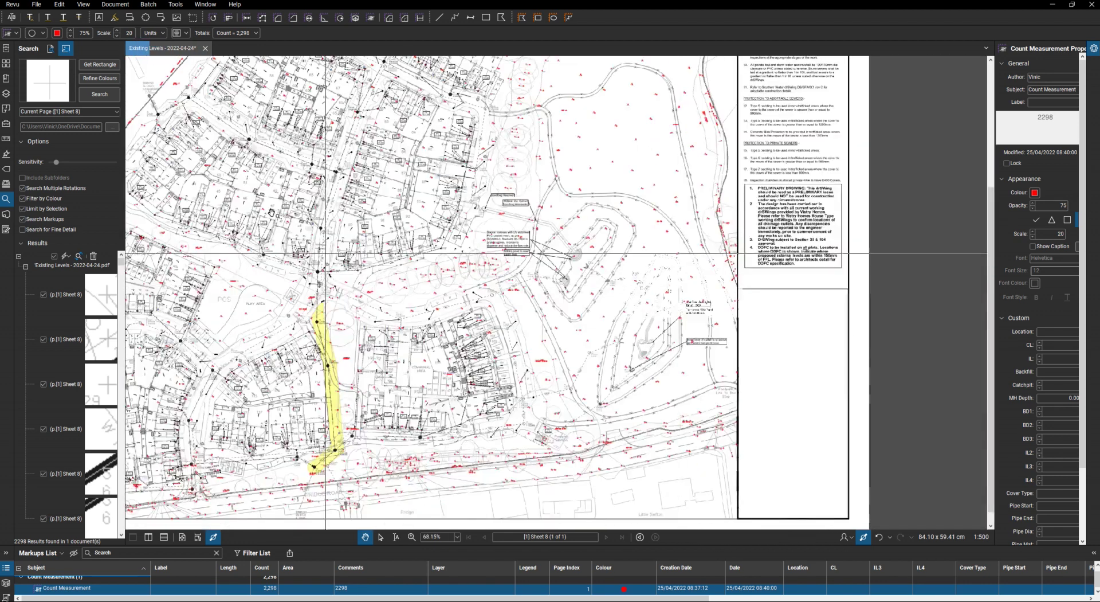
{"action": "scroll", "coordinate": [206, 206], "scroll_direction": "up", "scroll_amount": 5}
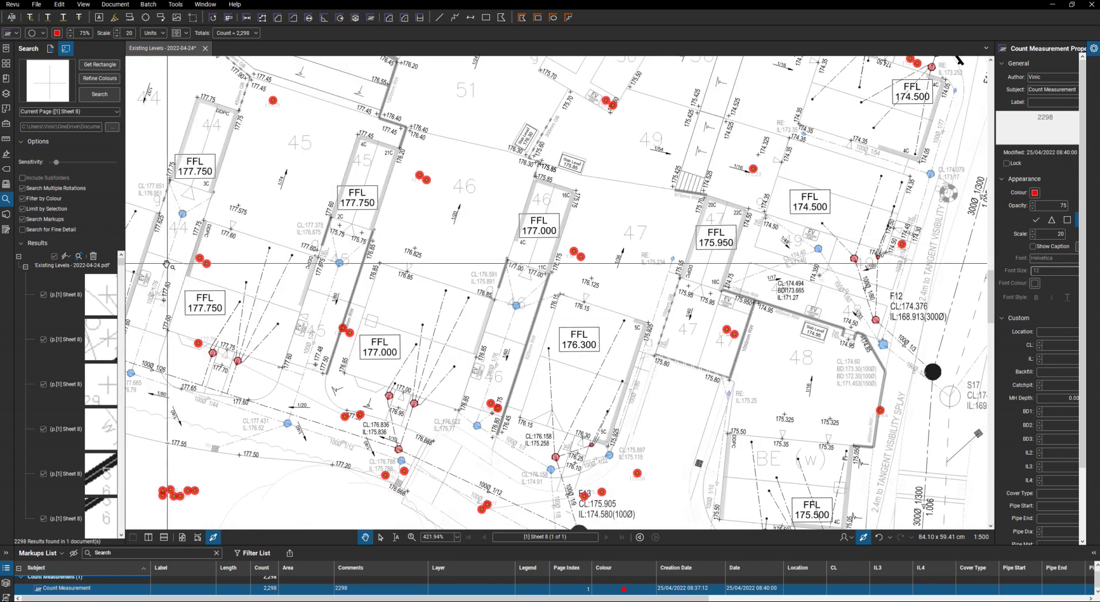
{"action": "scroll", "coordinate": [182, 267], "scroll_direction": "up", "scroll_amount": 4}
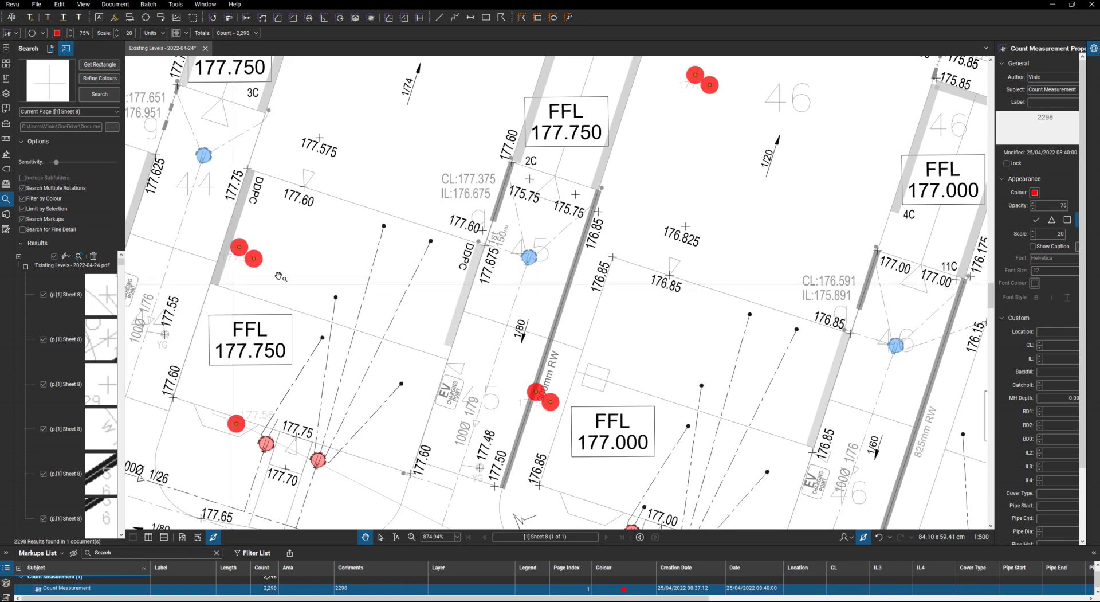
{"action": "scroll", "coordinate": [279, 276], "scroll_direction": "down", "scroll_amount": 10}
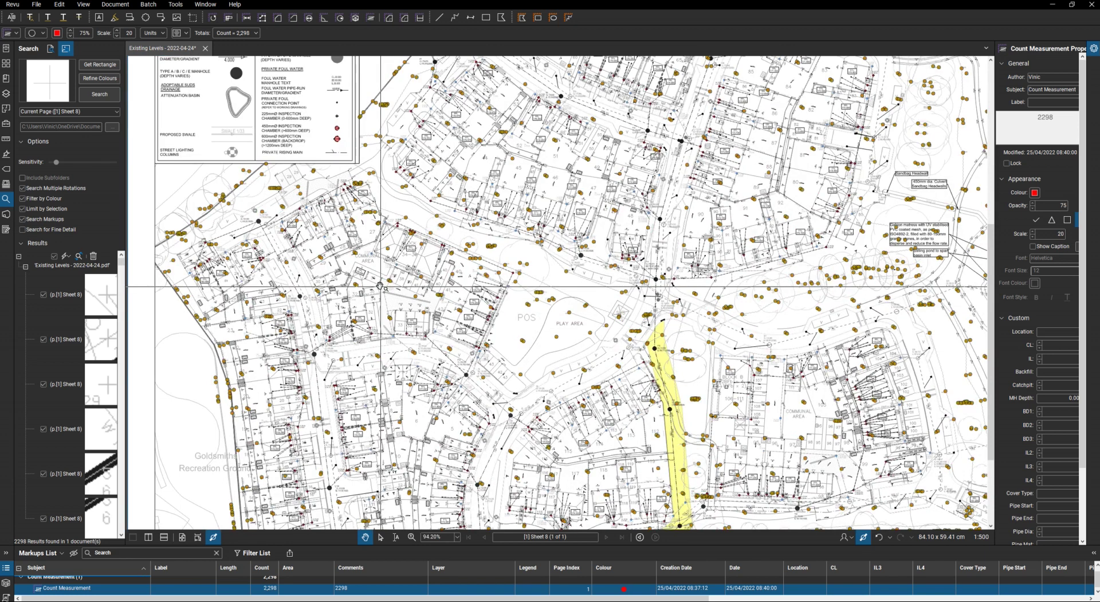
{"action": "scroll", "coordinate": [348, 256], "scroll_direction": "down", "scroll_amount": 3}
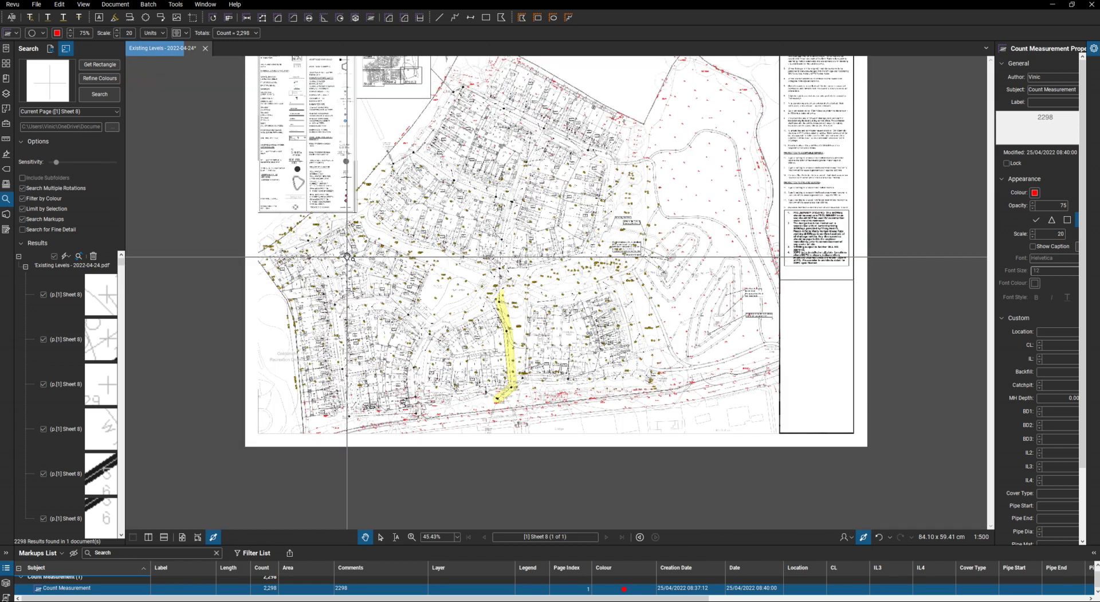